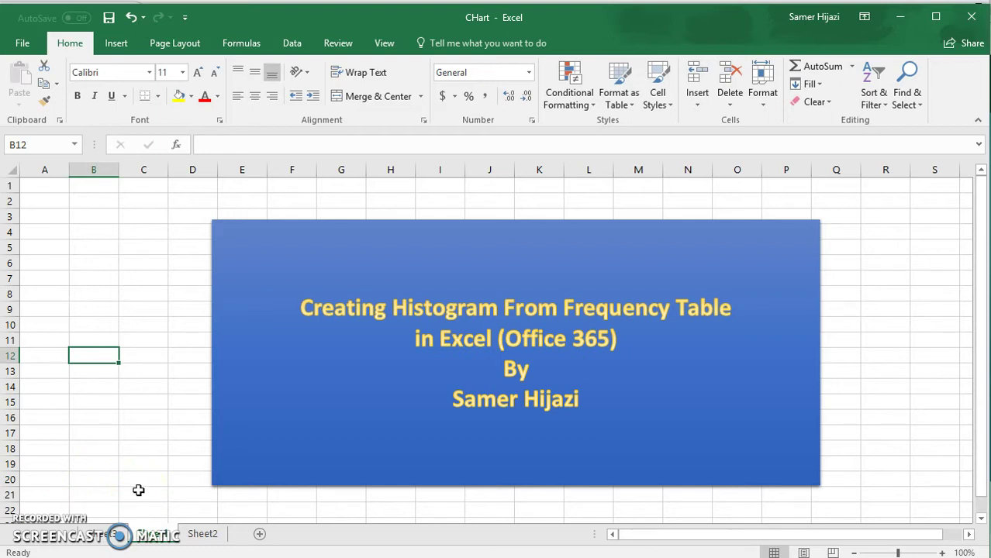
# Step: Select the Grade and Frequency table A1:B14 on Sheet2 and insert a Clustered Column chart
pyautogui.click(203, 535)
pyautogui.click(203, 536)
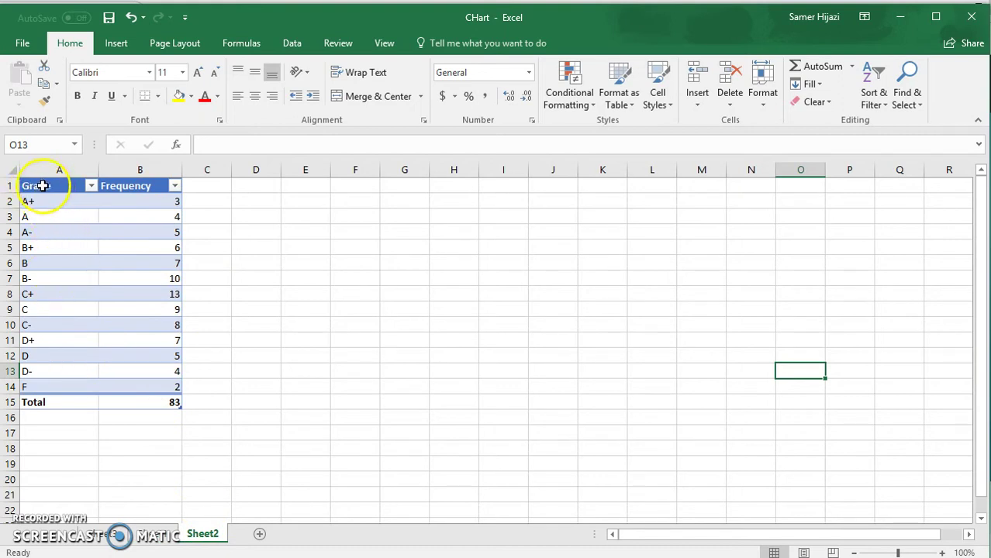
pyautogui.moveTo(39, 186); pyautogui.dragTo(125, 386)
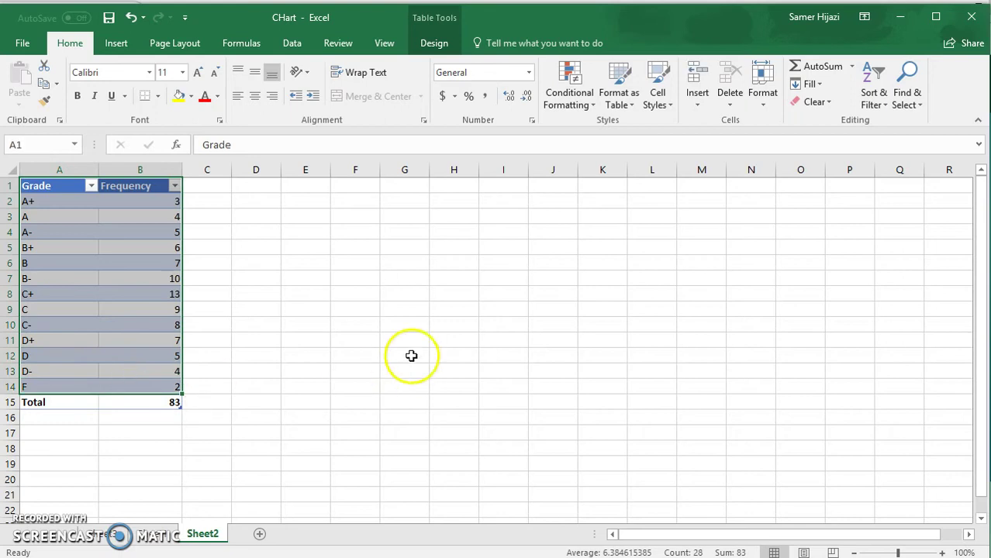
pyautogui.click(116, 45)
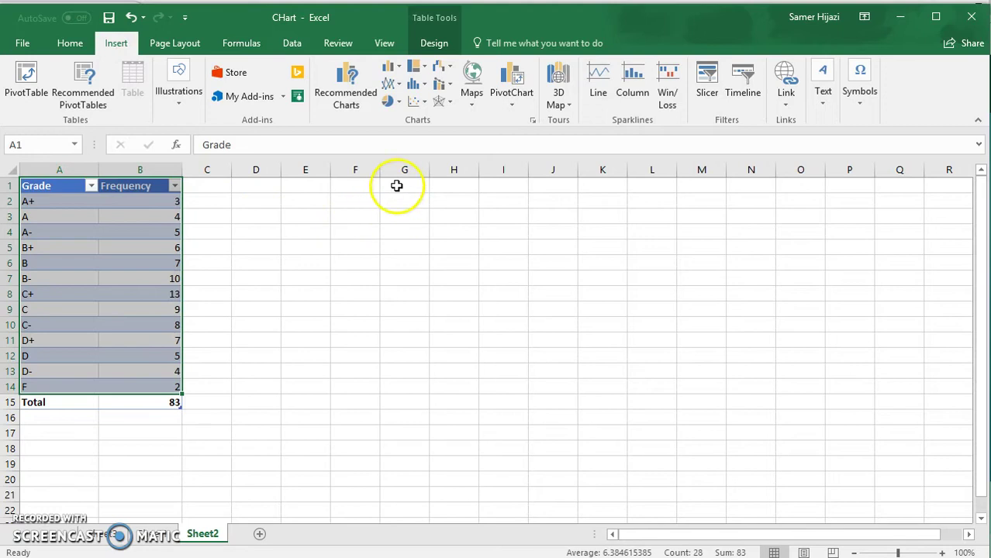
pyautogui.click(393, 68)
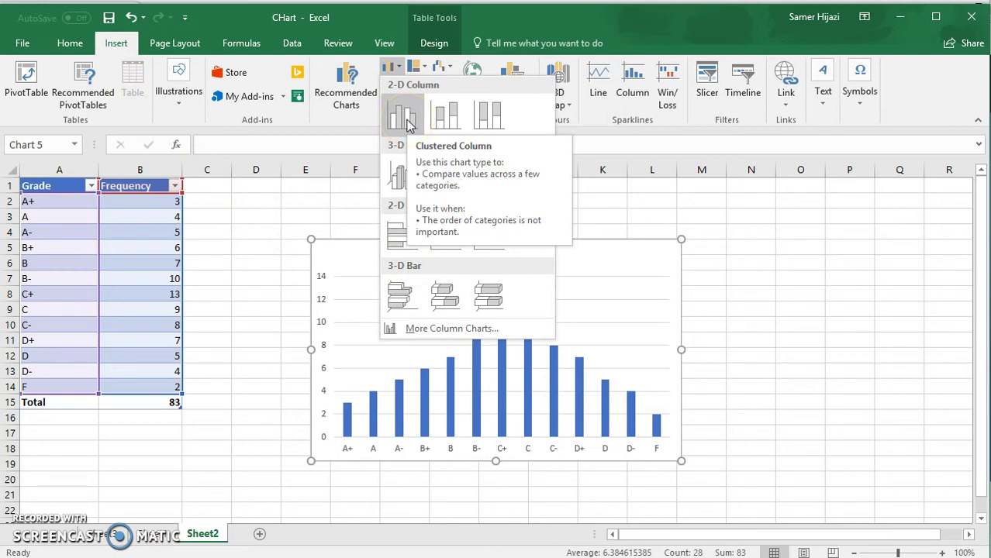
pyautogui.click(409, 124)
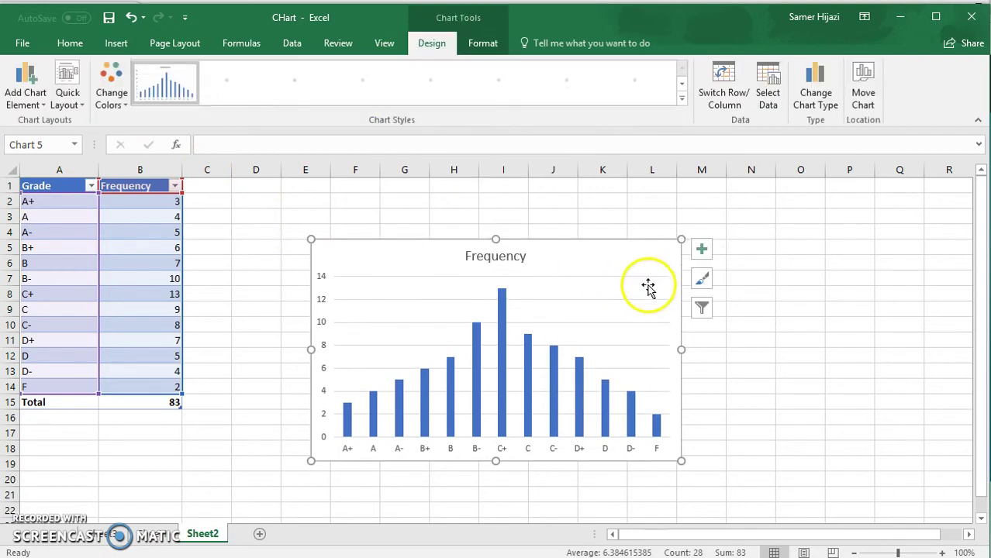
# Step: Stretch the chart toward column O, shift it left beside the table, and retitle it 'Letter Grades'
pyautogui.moveTo(680, 239); pyautogui.dragTo(772, 188)
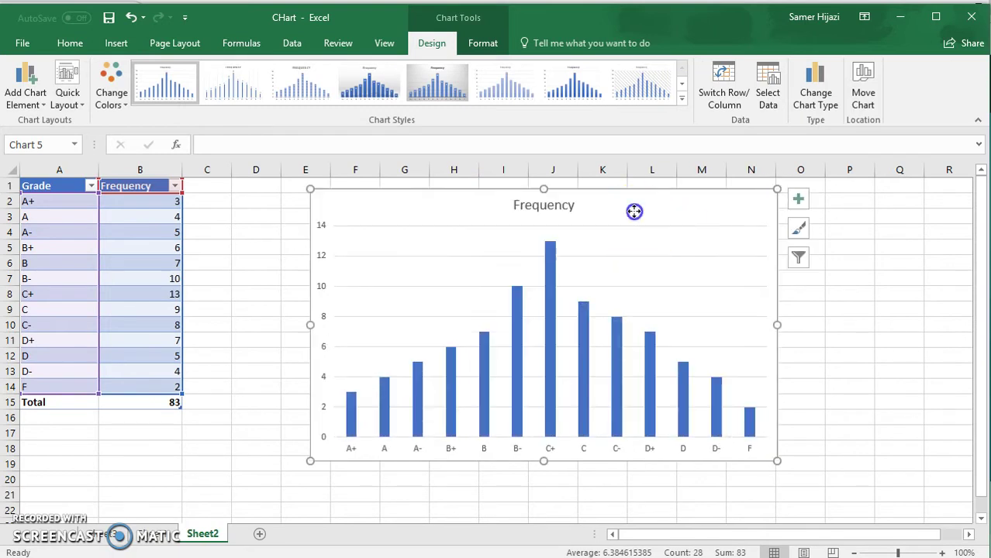
pyautogui.moveTo(635, 210); pyautogui.dragTo(580, 208)
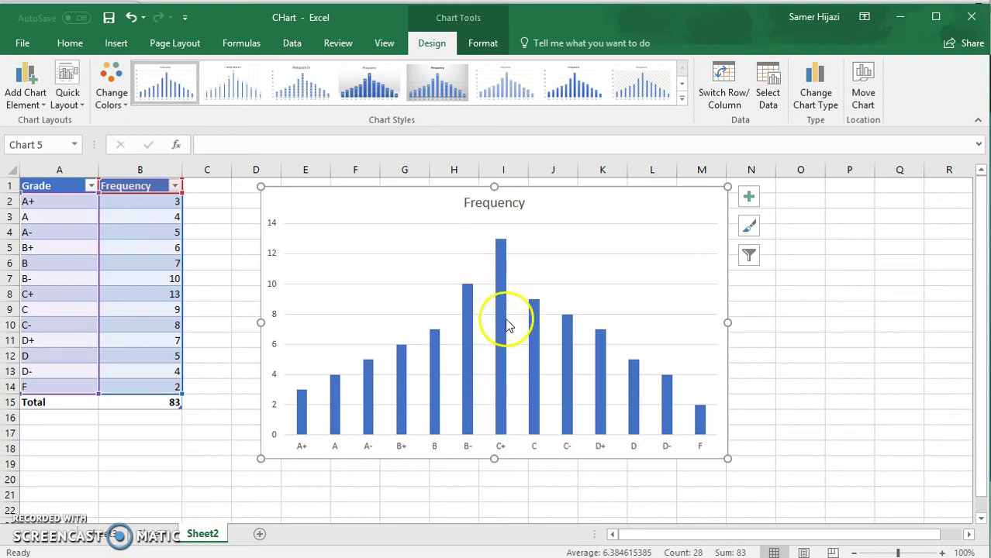
pyautogui.click(514, 204)
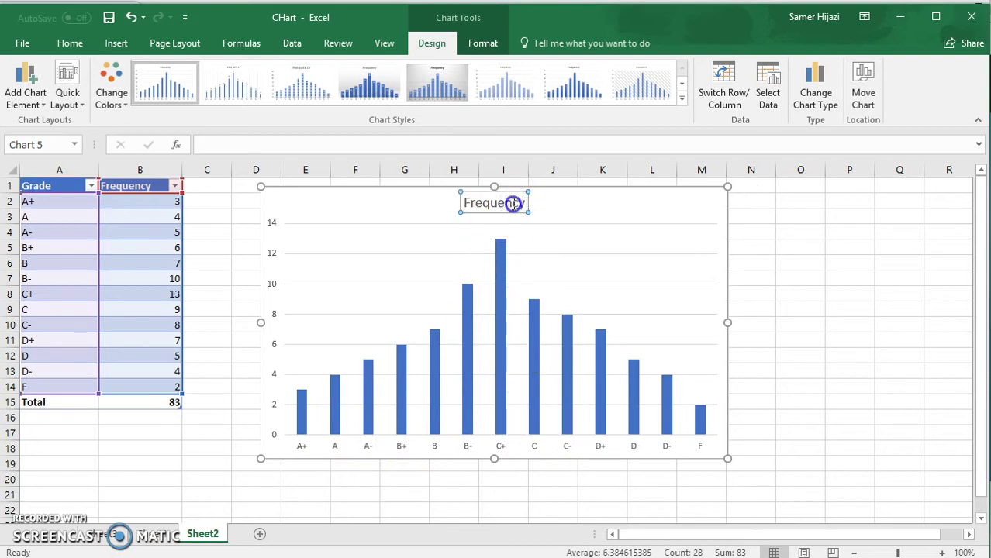
pyautogui.doubleClick(481, 202)
pyautogui.write('L')
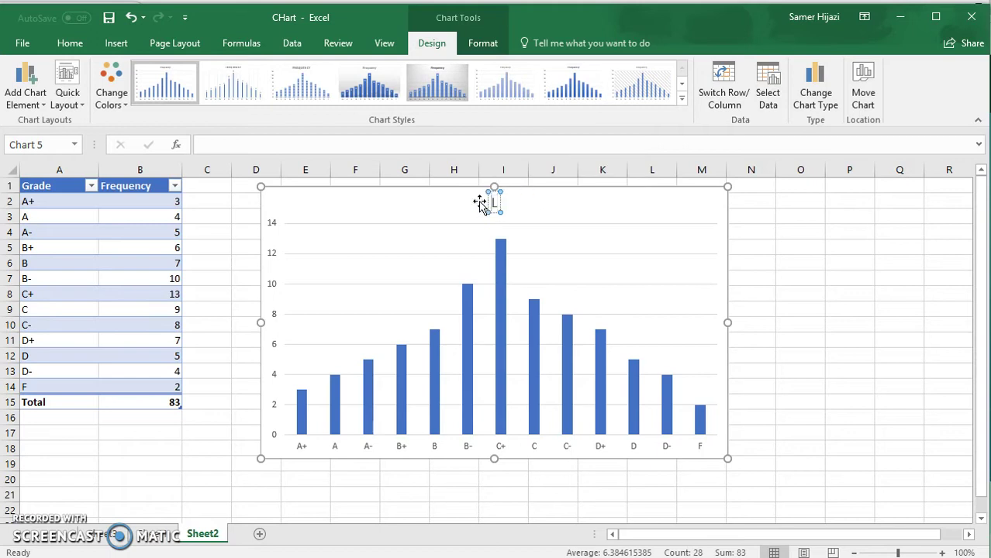
pyautogui.write('etter Grda')
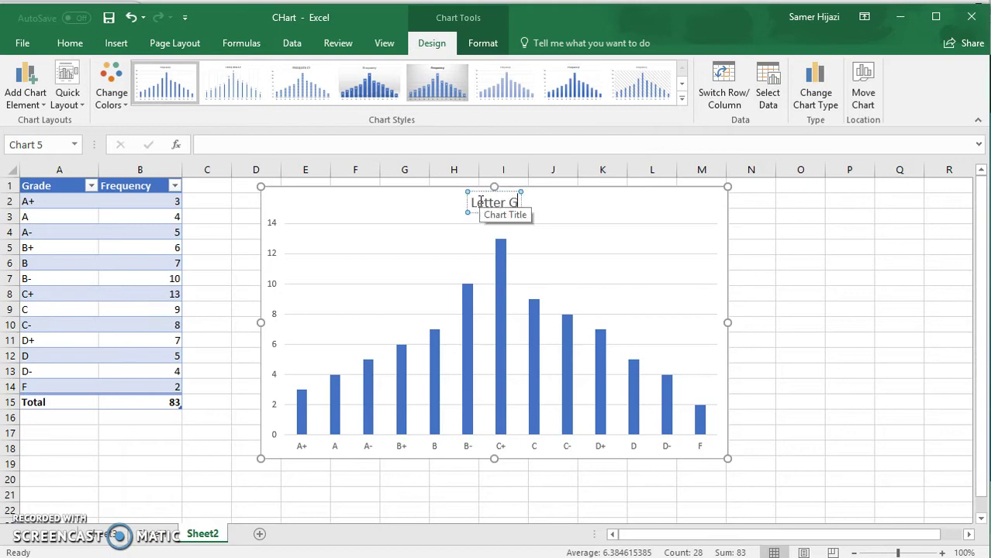
pyautogui.press('BackSpace')
pyautogui.press('BackSpace')
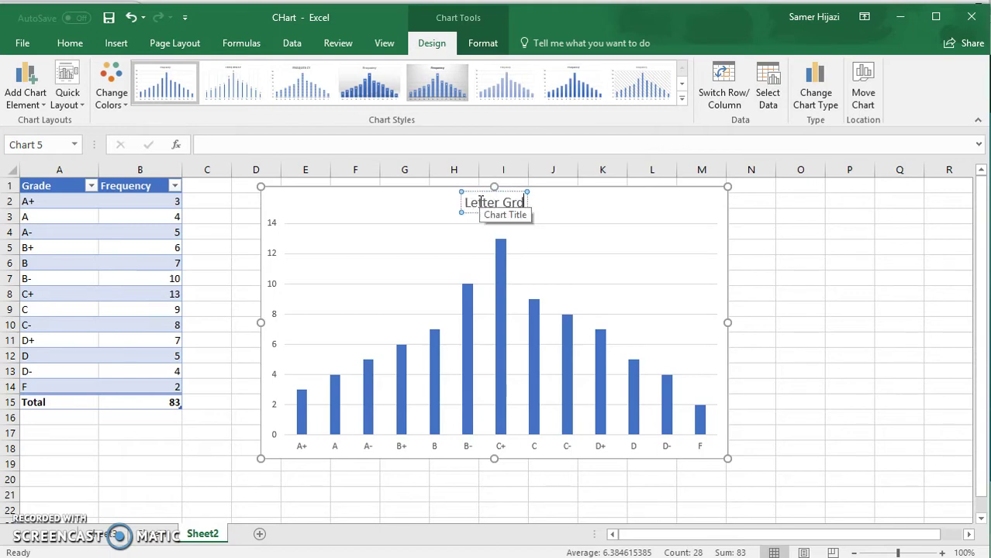
pyautogui.write('ades')
pyautogui.click(646, 207)
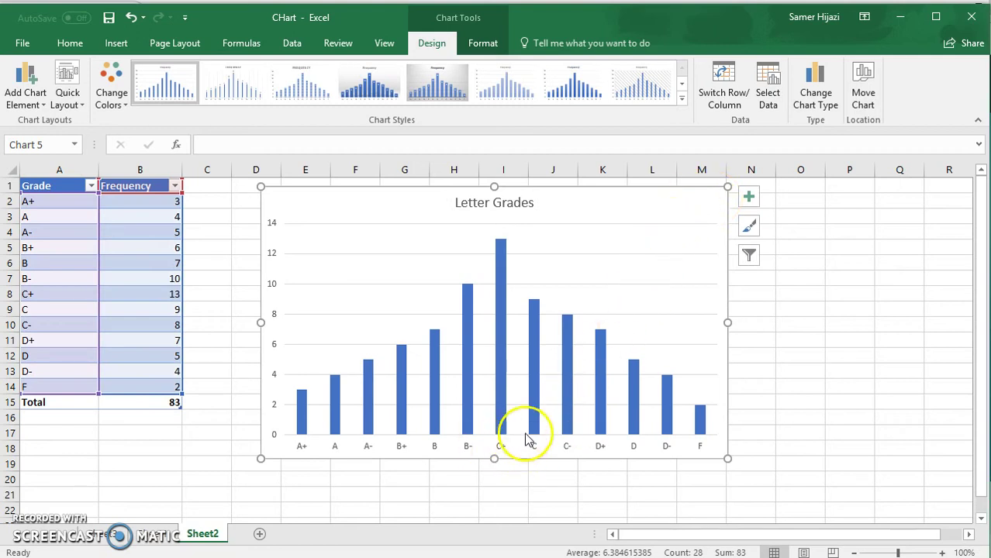
# Step: Set the Frequency series' Gap Width to 0% in Format Data Series
pyautogui.moveTo(503, 372)
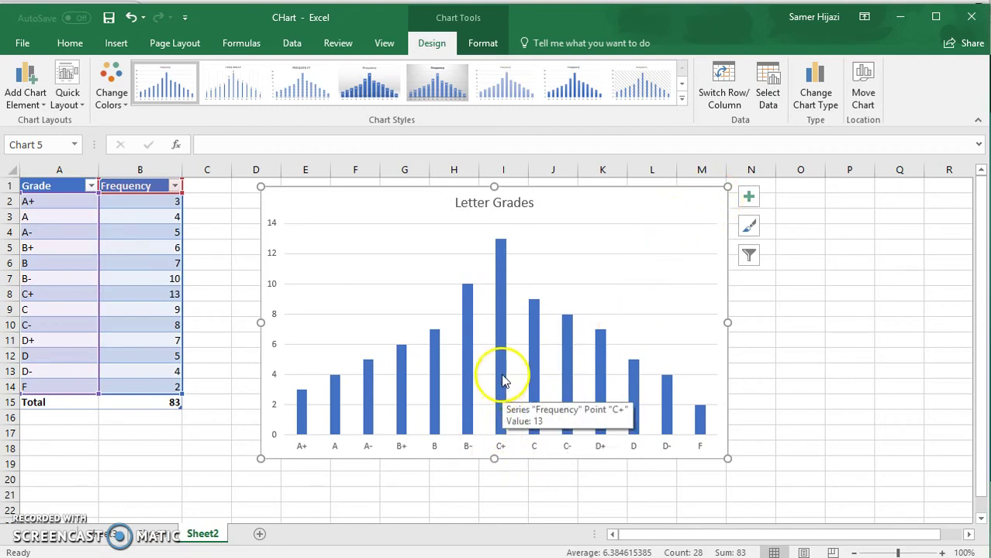
pyautogui.click(499, 374)
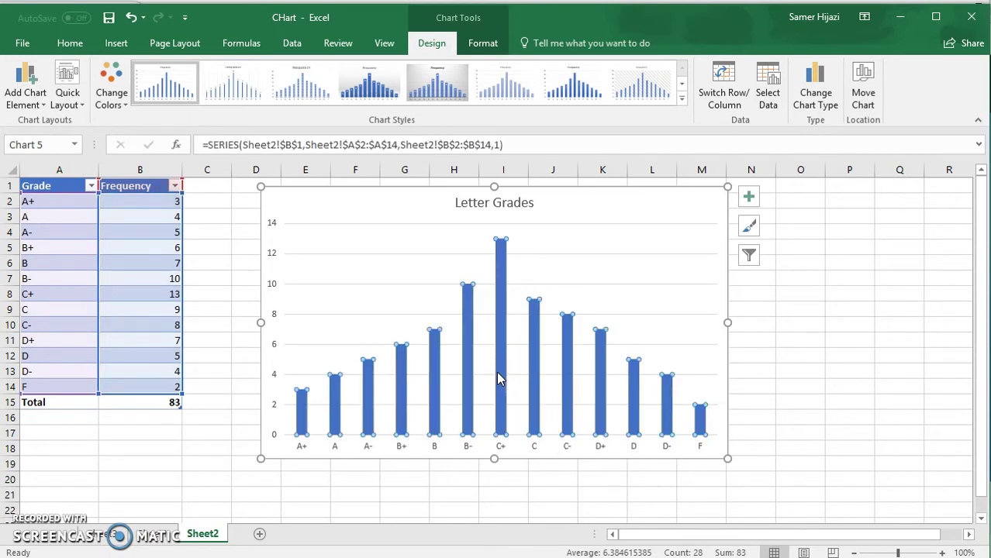
pyautogui.rightClick(502, 364)
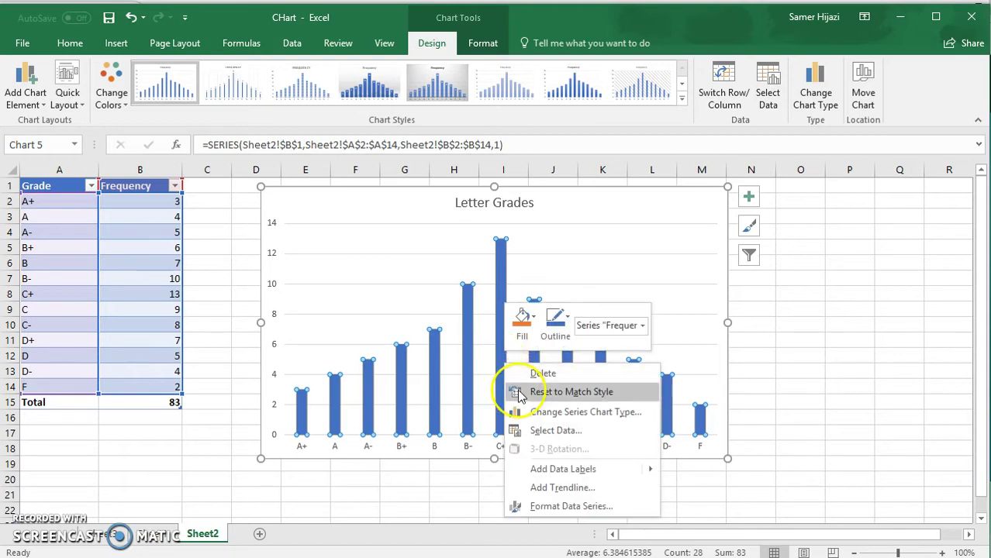
pyautogui.click(566, 505)
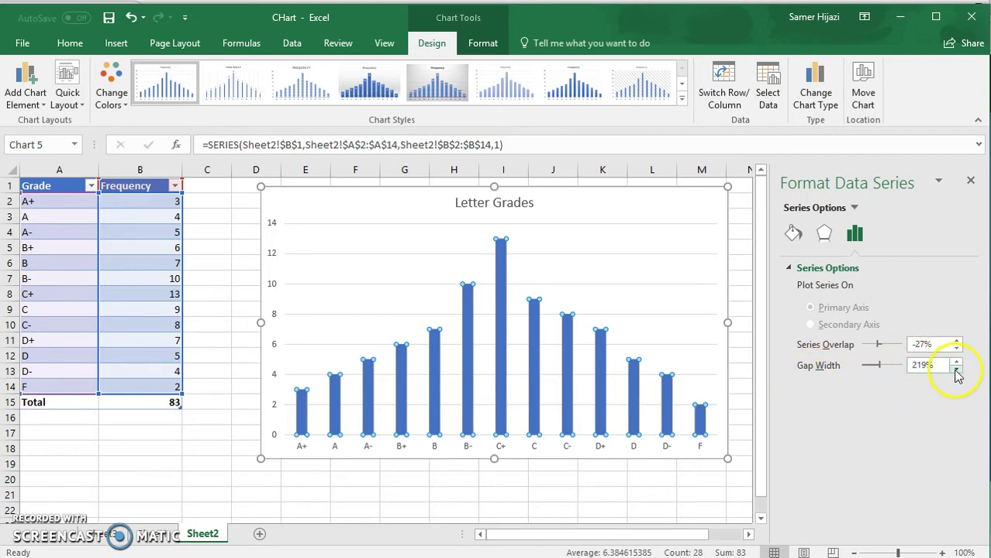
pyautogui.doubleClick(957, 370)
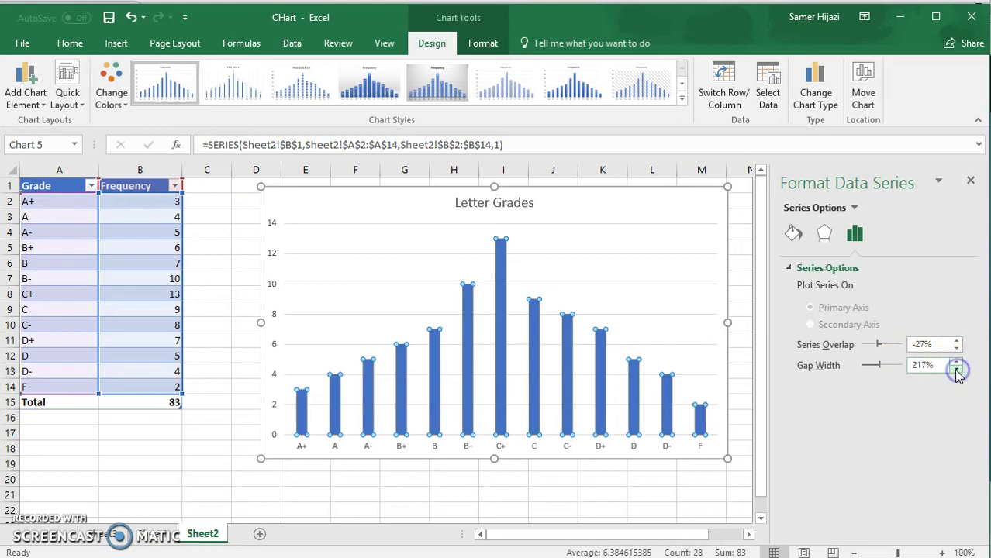
pyautogui.moveTo(939, 370); pyautogui.dragTo(902, 370)
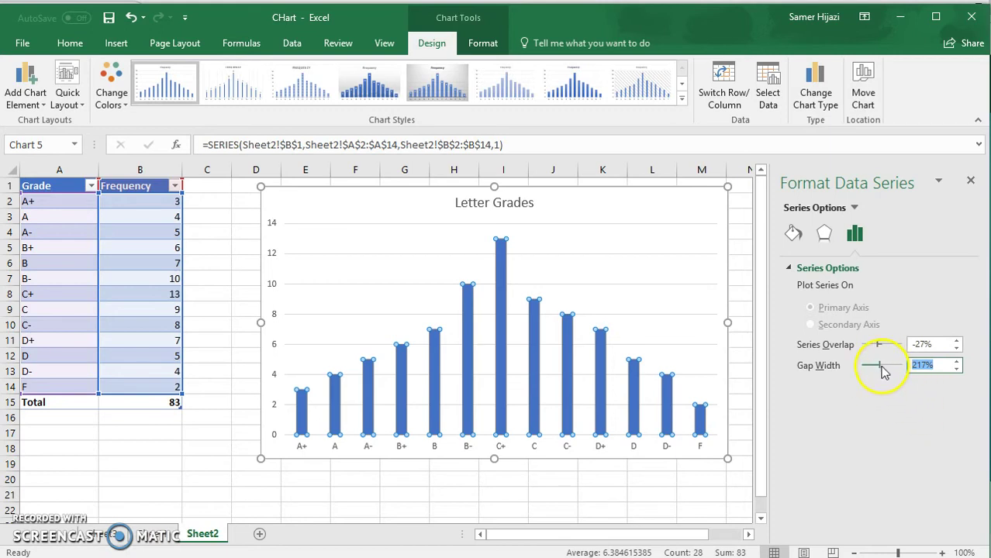
pyautogui.moveTo(880, 370); pyautogui.dragTo(859, 370)
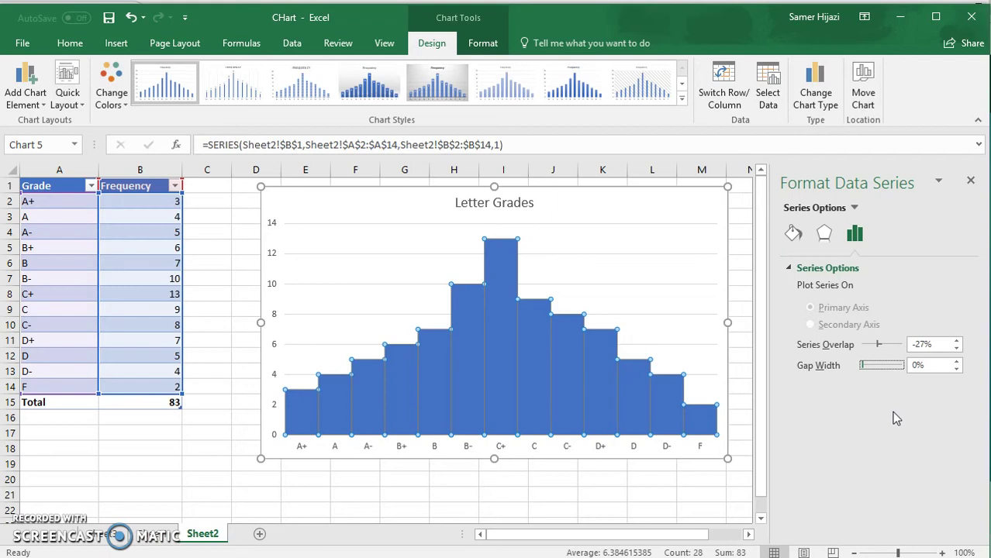
# Step: Inspect the gapless Letter Grades columns for A+ through F, peaking at 13 for C+
pyautogui.moveTo(500, 318)
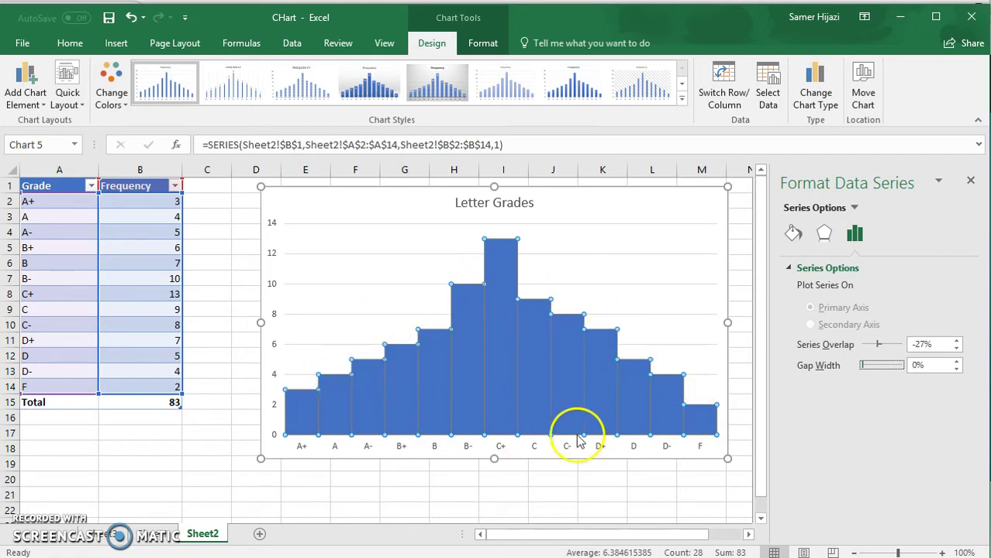
pyautogui.moveTo(533, 318)
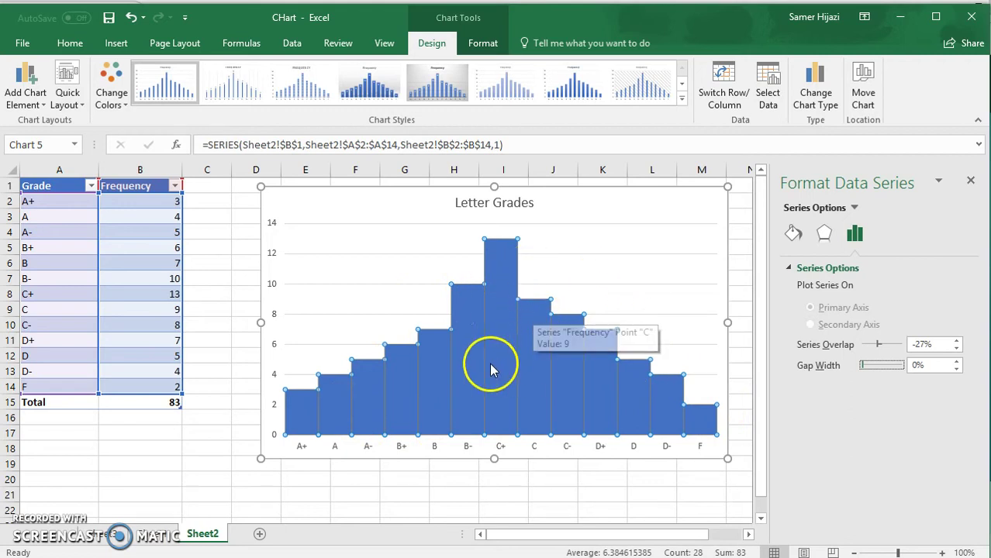
pyautogui.moveTo(441, 406)
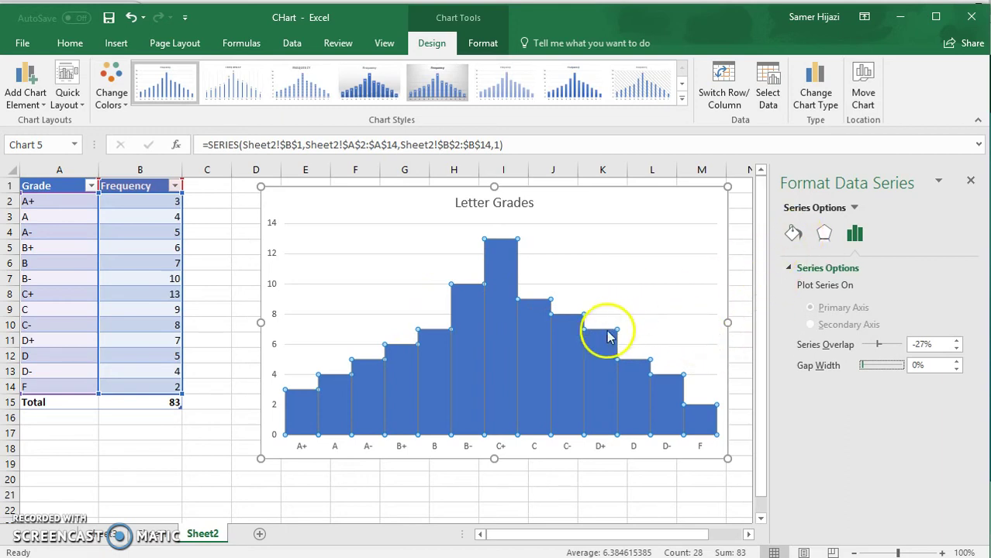
# Step: Turn on Vary colors by point under Fill & Line so each grade bar gets its own colour
pyautogui.click(792, 236)
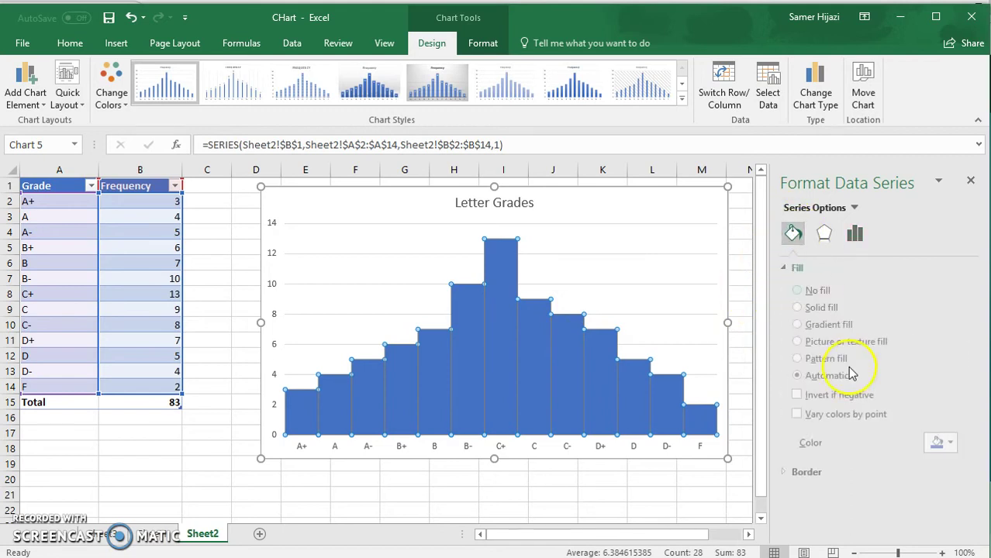
pyautogui.click(803, 415)
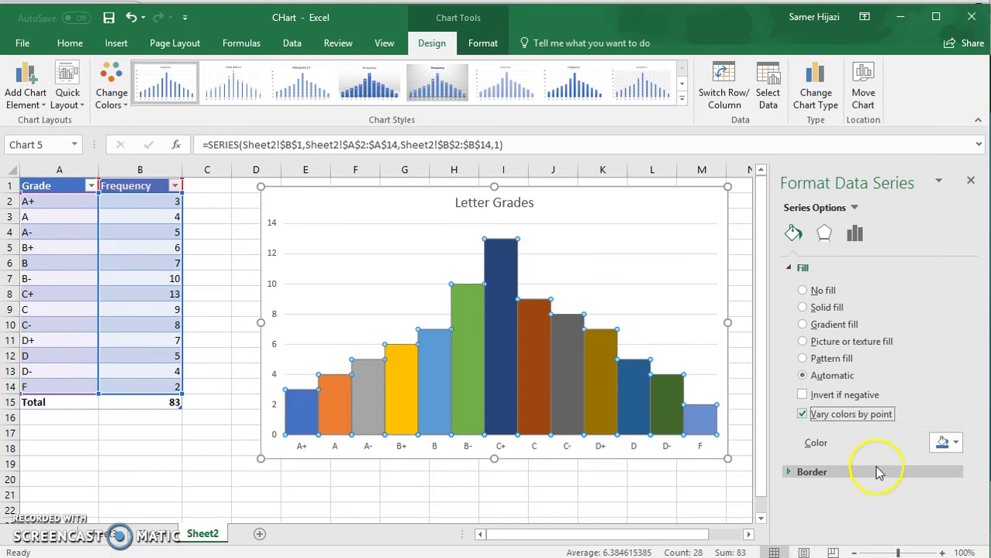
# Step: Give only the C- bar a Blue, Accent 1, Lighter 40% fill
pyautogui.click(567, 387)
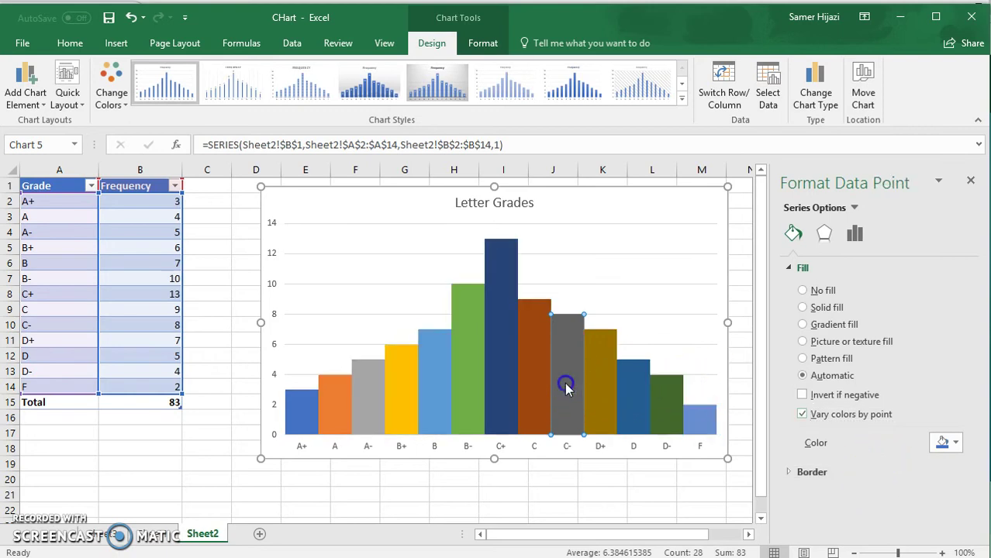
pyautogui.click(954, 444)
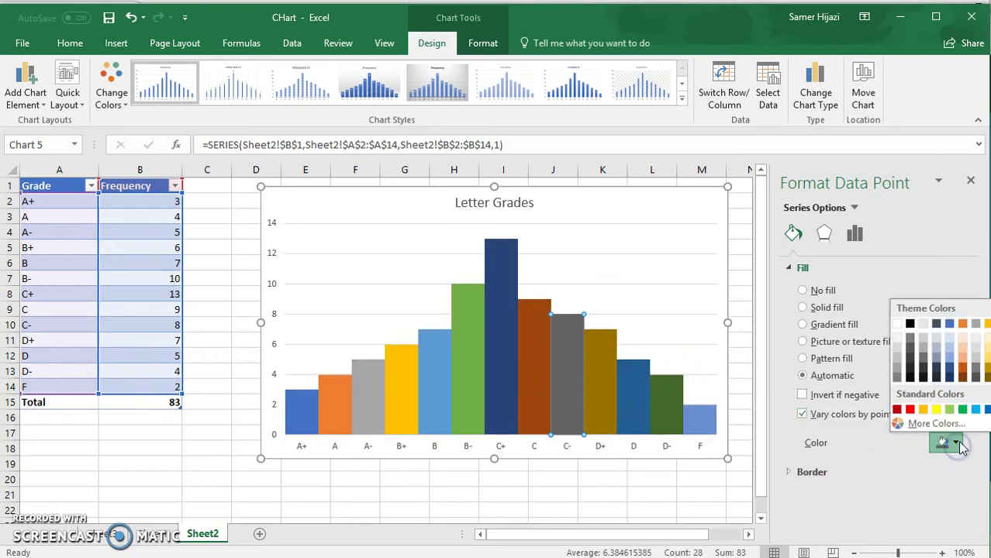
pyautogui.click(949, 359)
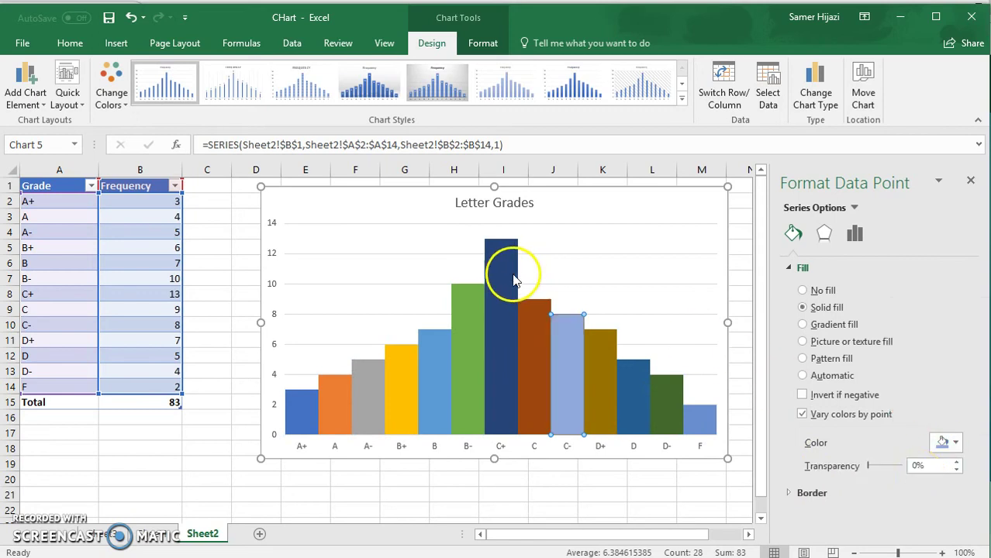
pyautogui.click(416, 246)
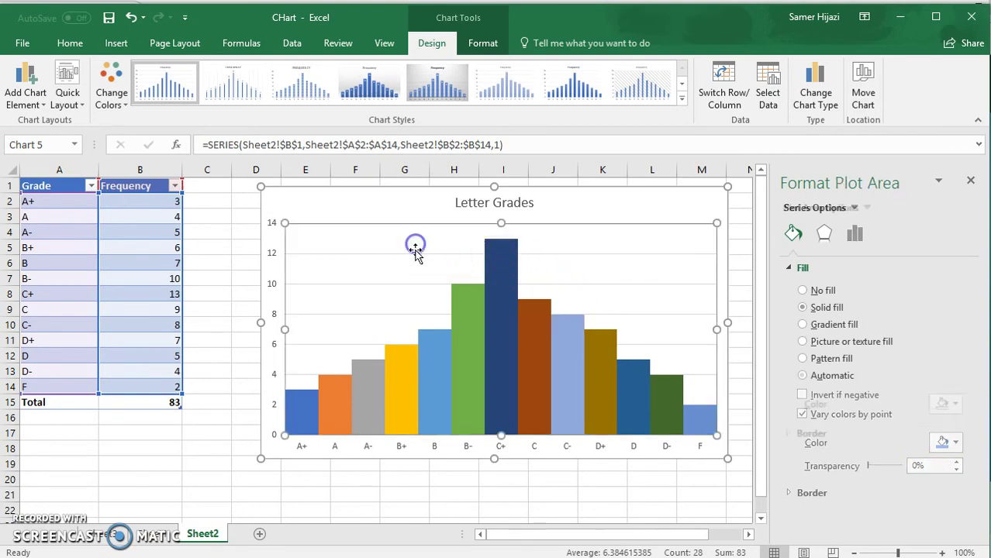
pyautogui.click(500, 332)
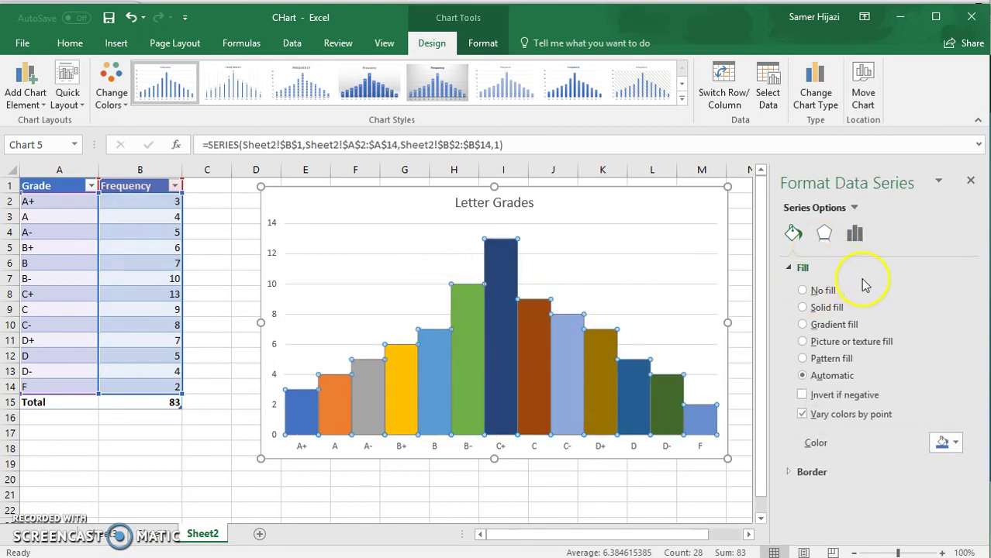
# Step: Apply a 6 pt Top bevel to all bars via Effects > 3-D Format
pyautogui.click(826, 236)
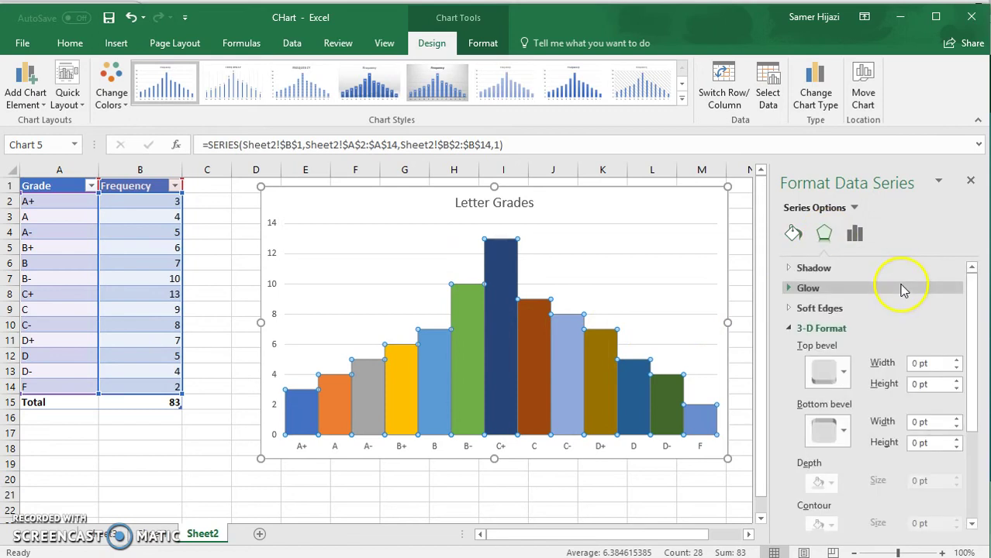
pyautogui.moveTo(967, 274); pyautogui.dragTo(958, 311)
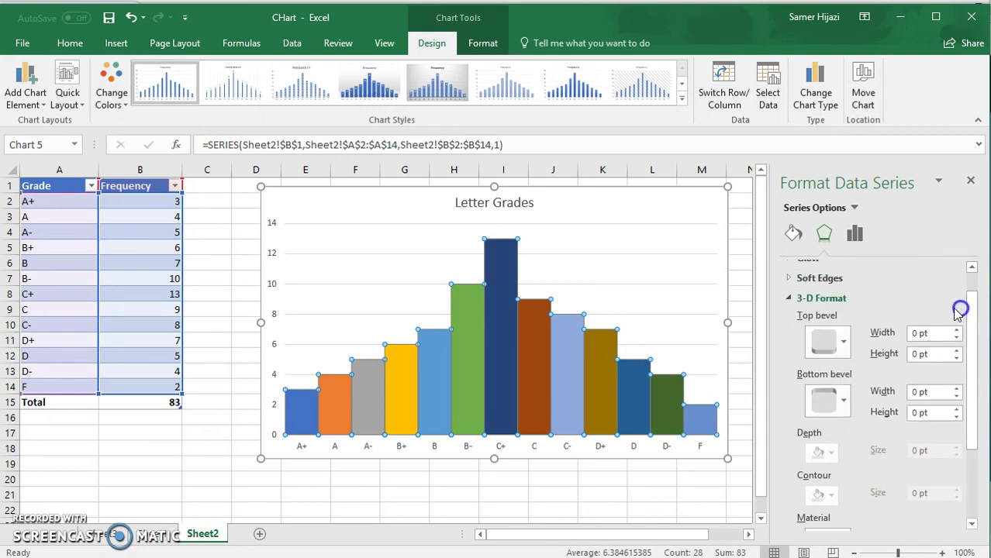
pyautogui.click(843, 346)
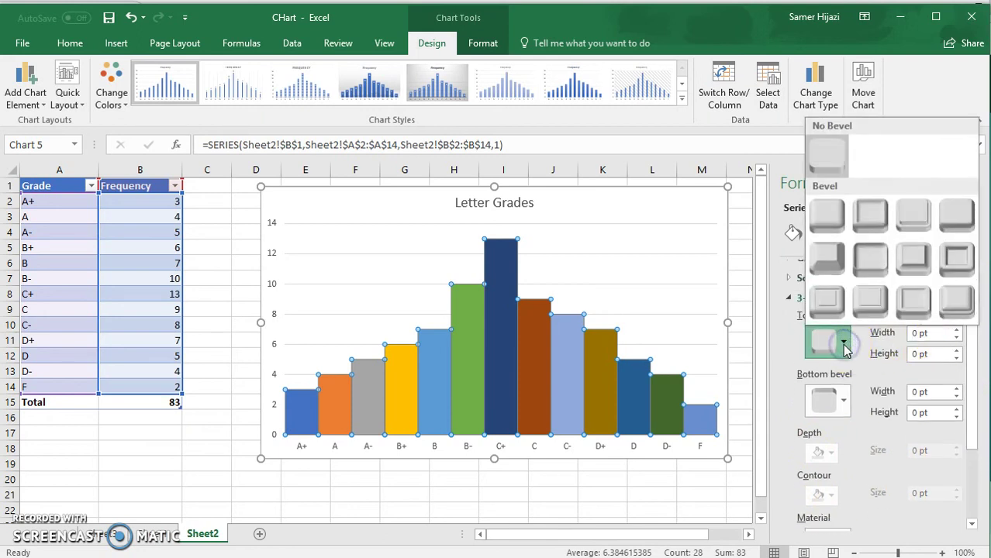
pyautogui.click(868, 215)
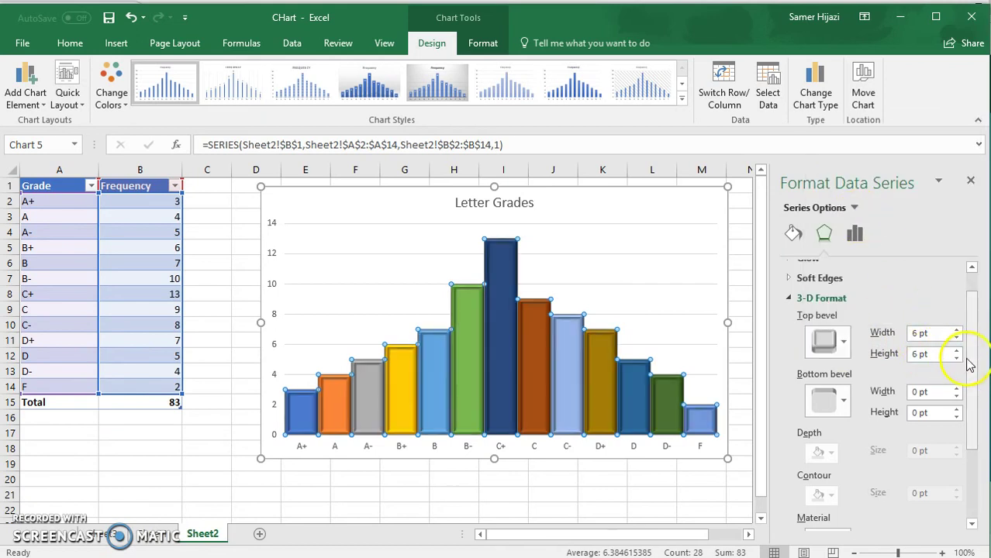
pyautogui.moveTo(975, 324); pyautogui.dragTo(969, 275)
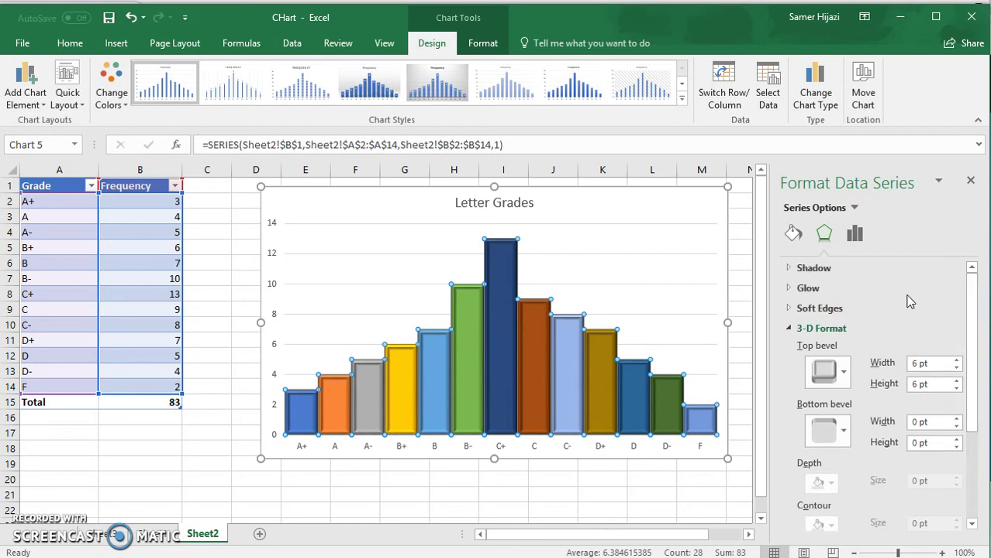
pyautogui.click(841, 288)
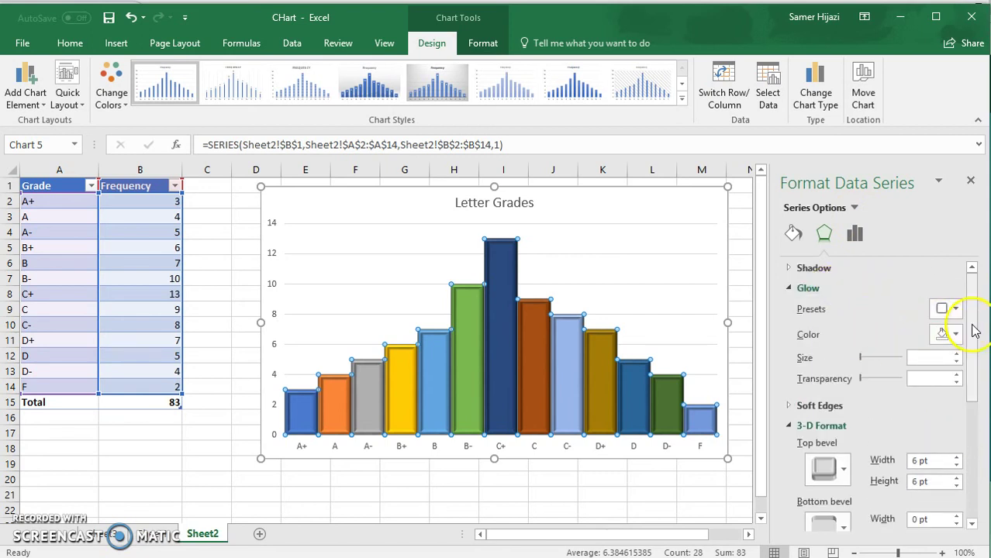
pyautogui.click(840, 268)
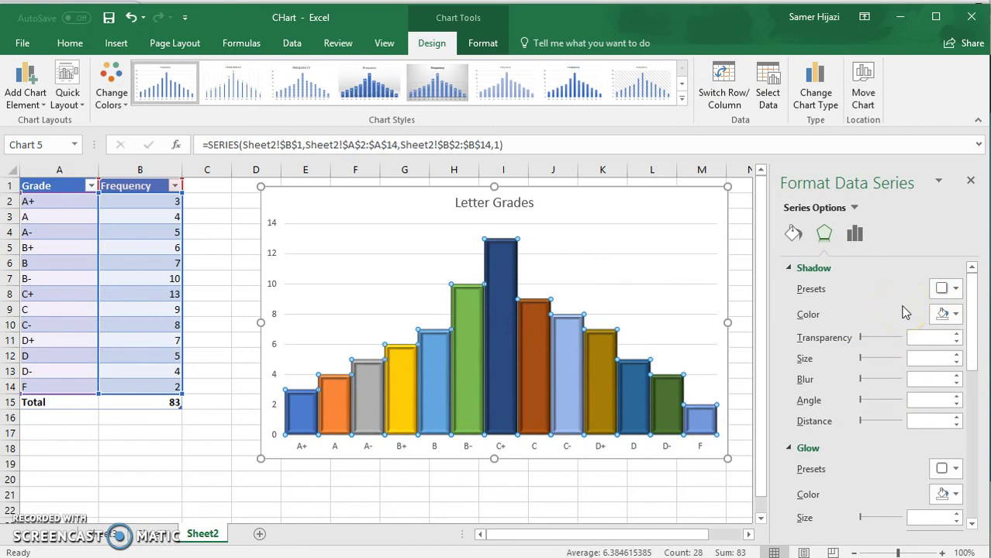
pyautogui.scroll(-5, 968, 325)
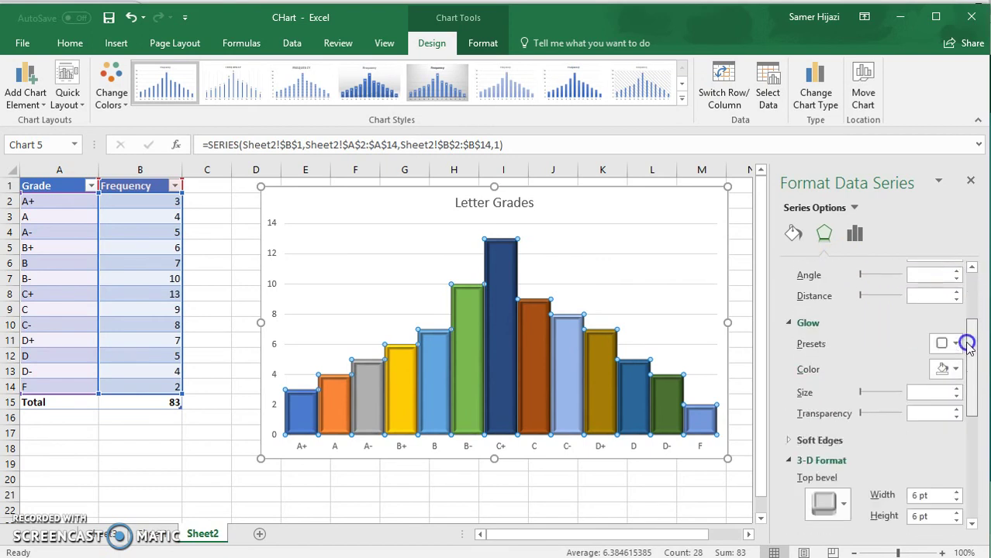
# Step: Close the Format Data Series pane and nudge the chart slightly down
pyautogui.click(971, 182)
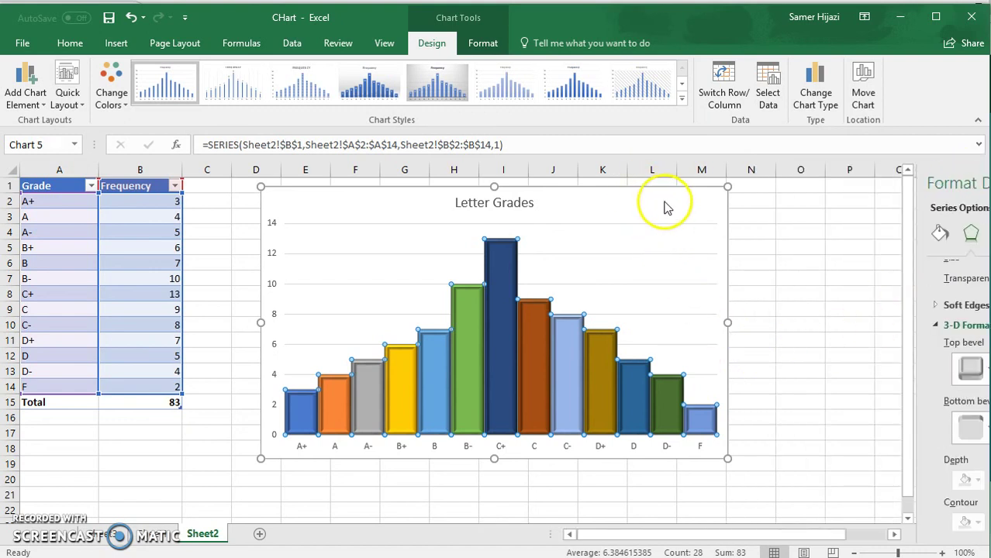
pyautogui.click(620, 201)
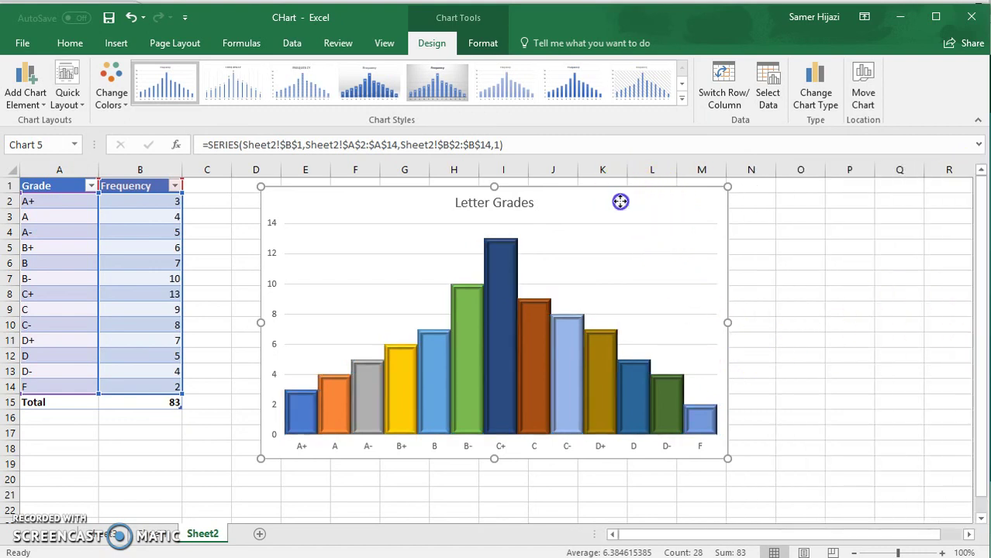
pyautogui.moveTo(620, 202); pyautogui.dragTo(621, 210)
# Step: Add data labels showing each grade's count above its bar, from 3 for A+ to 2 for F
pyautogui.click(500, 316)
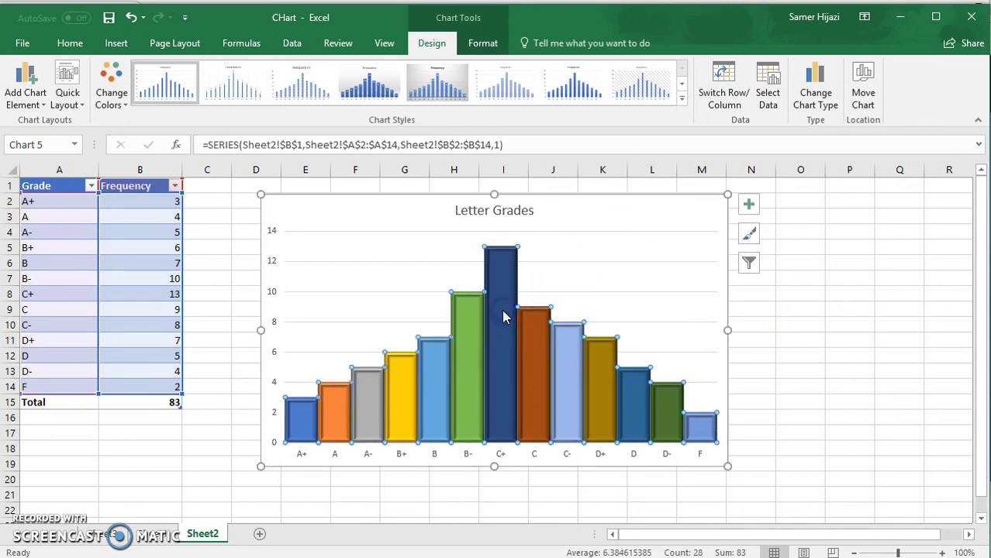
pyautogui.rightClick(502, 309)
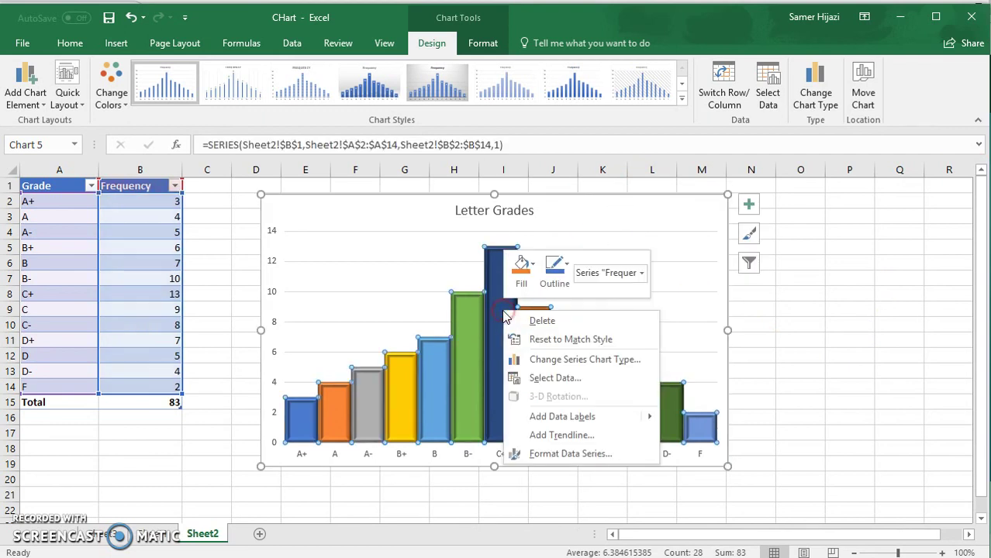
pyautogui.click(614, 416)
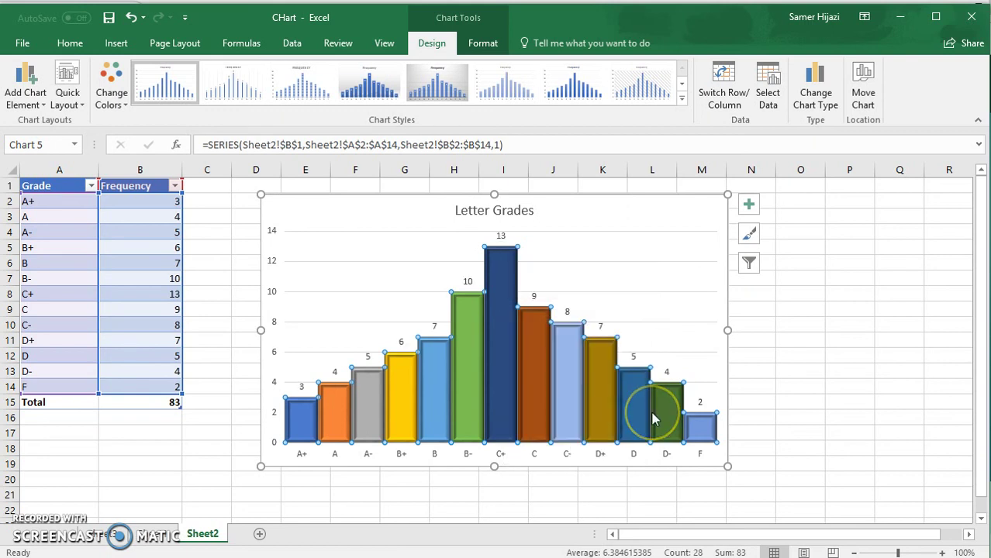